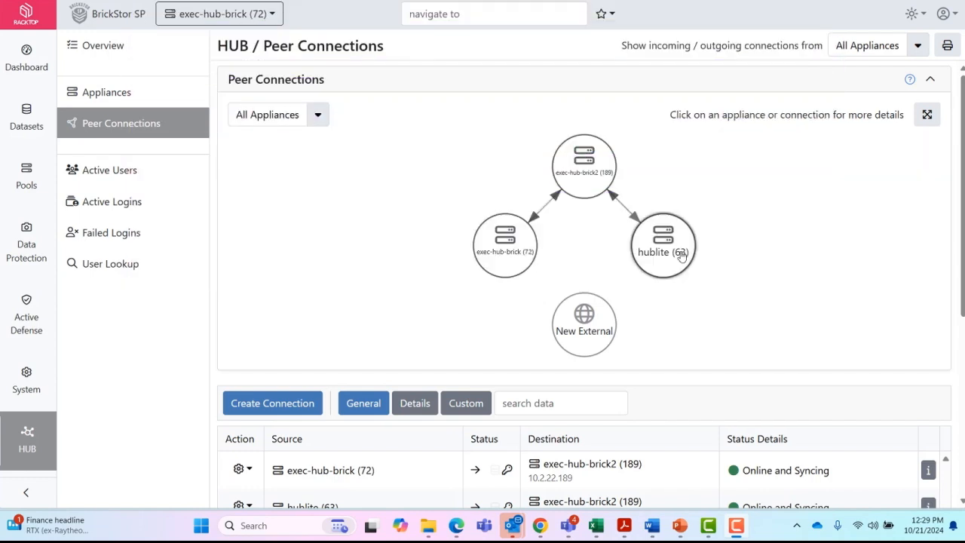
- Create a bidirectional peer connection between hublite (63) and exec-hub-brick (72), using destination addresses 10.2.22.72 and 10.2.22.63
click(680, 254)
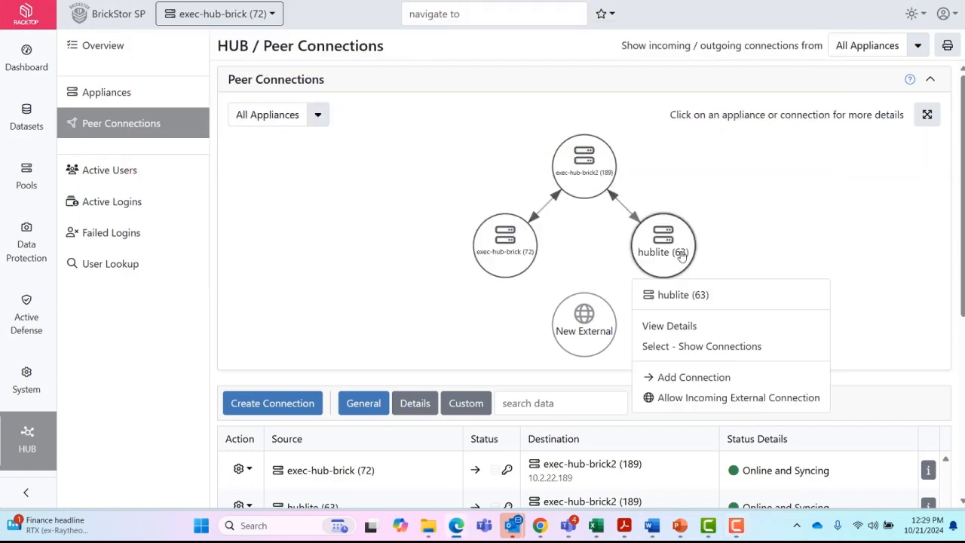
click(680, 376)
click(517, 250)
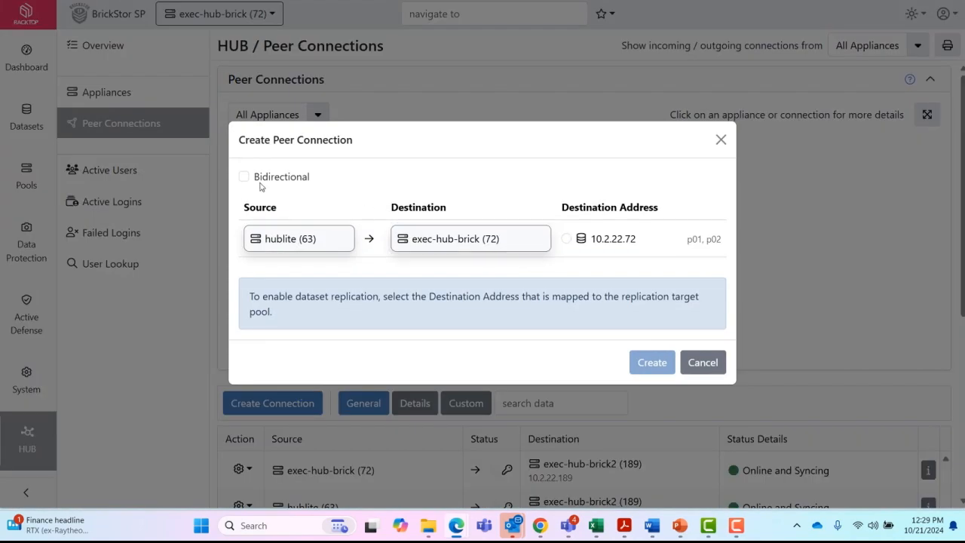
click(244, 176)
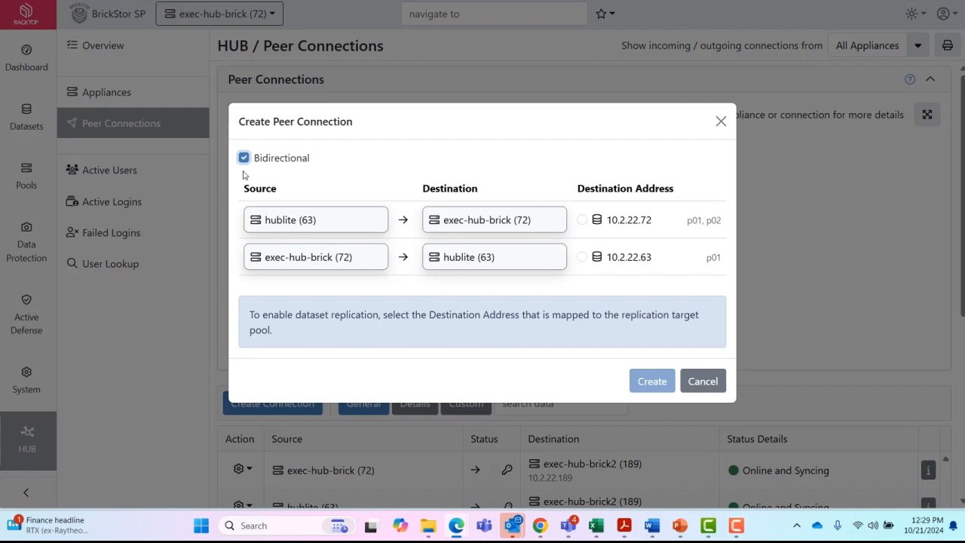
click(581, 222)
click(580, 258)
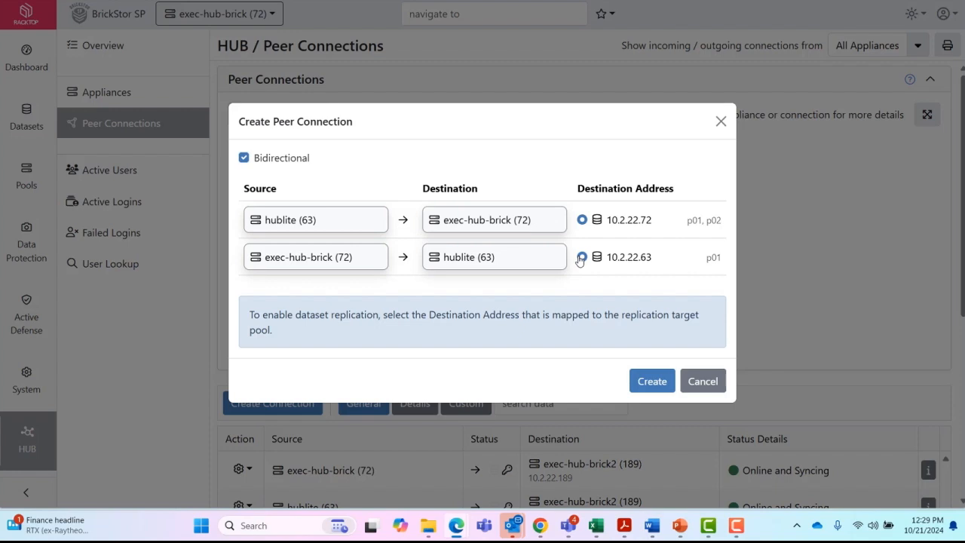
click(649, 381)
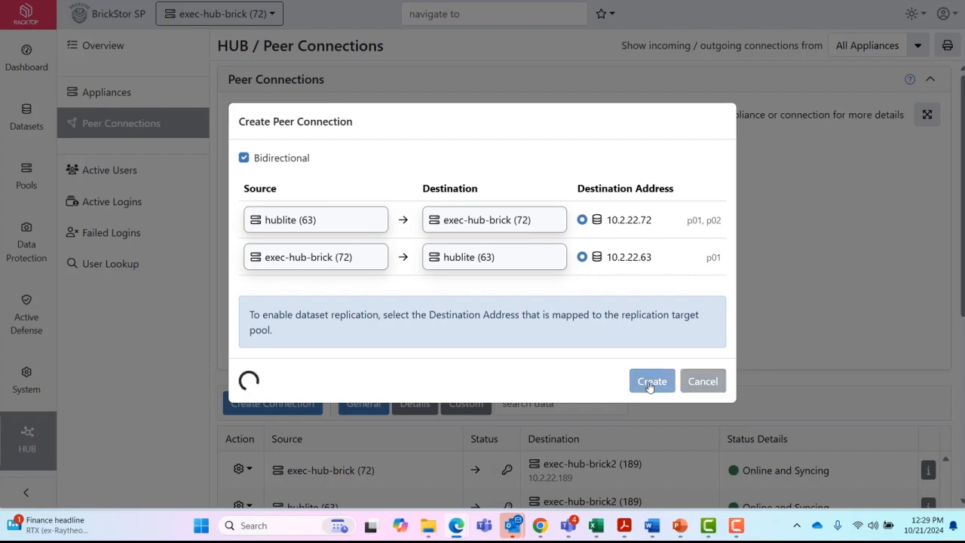
click(710, 296)
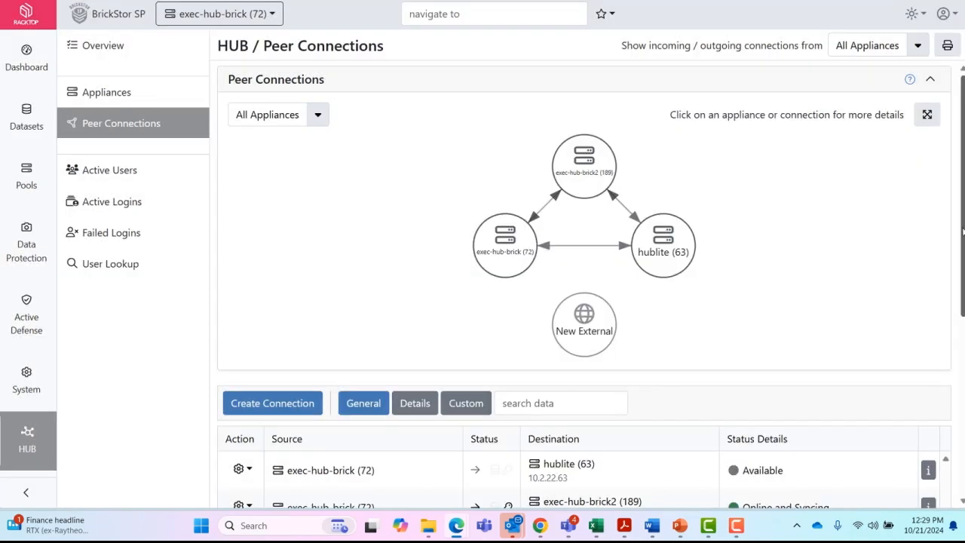
- Configure key sync for the hublite (63) to exec-hub-brick (72) connection to sync all keys with Best Effort backup
scroll(962, 233, down, 4)
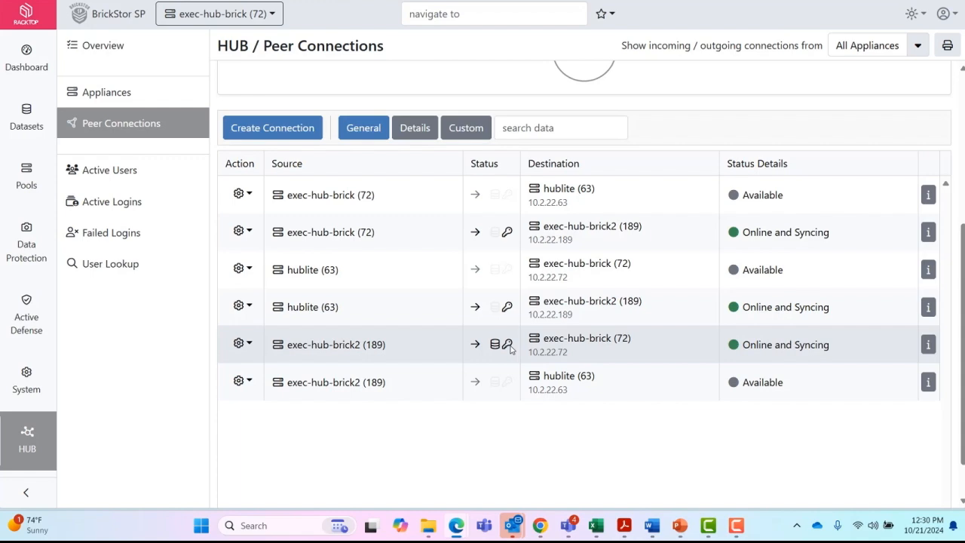
click(928, 271)
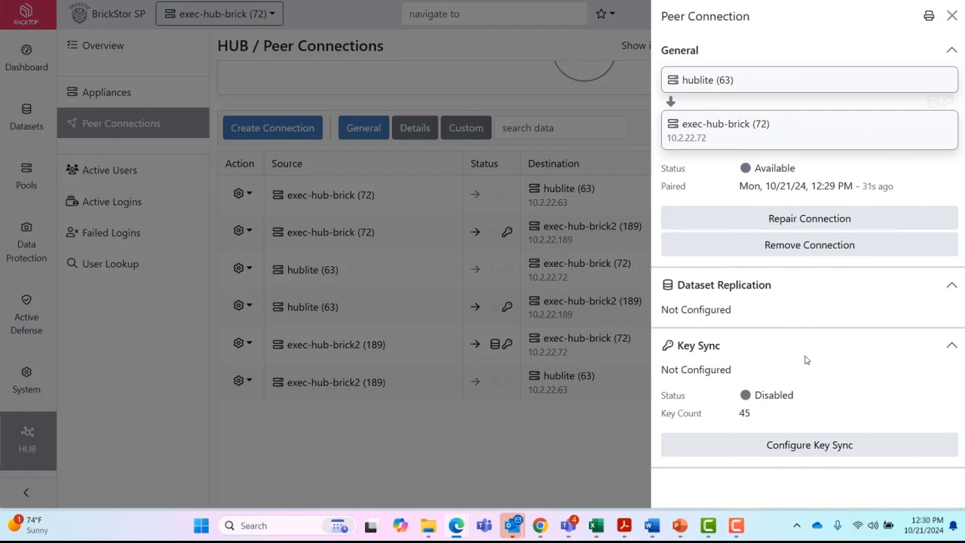
click(806, 446)
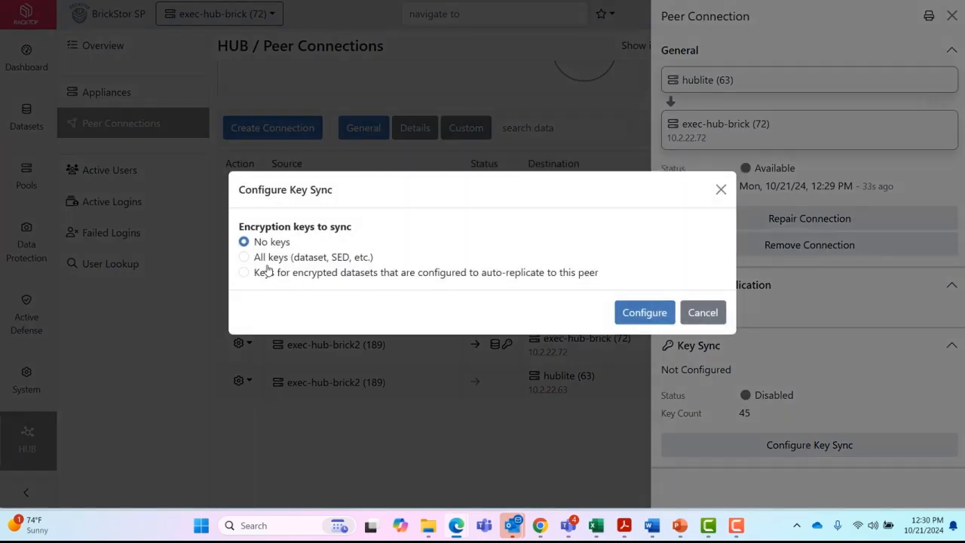
click(245, 260)
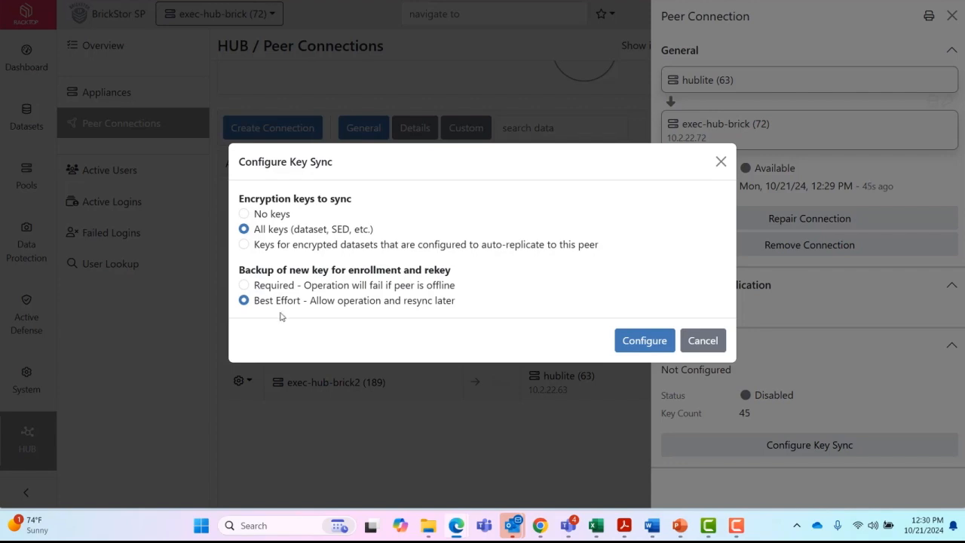
click(642, 343)
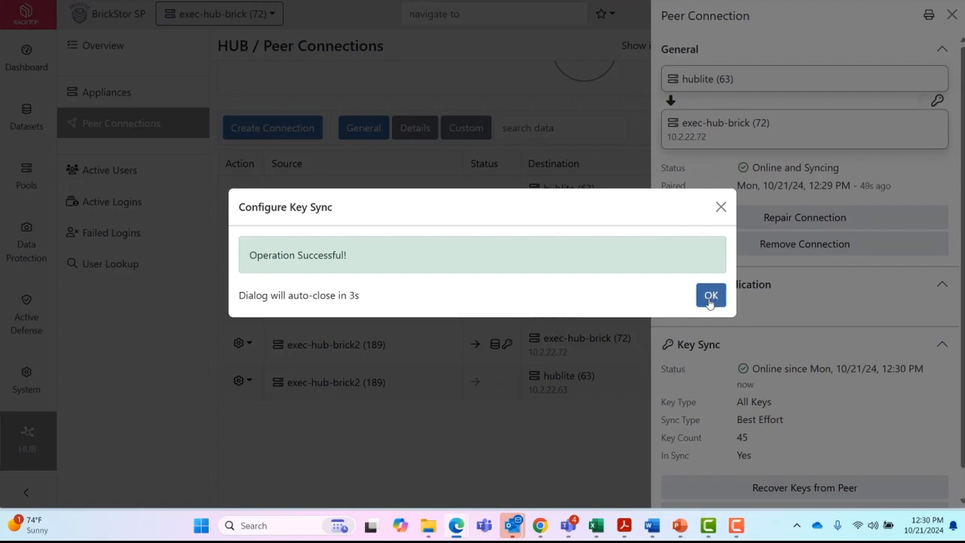
click(709, 298)
click(602, 421)
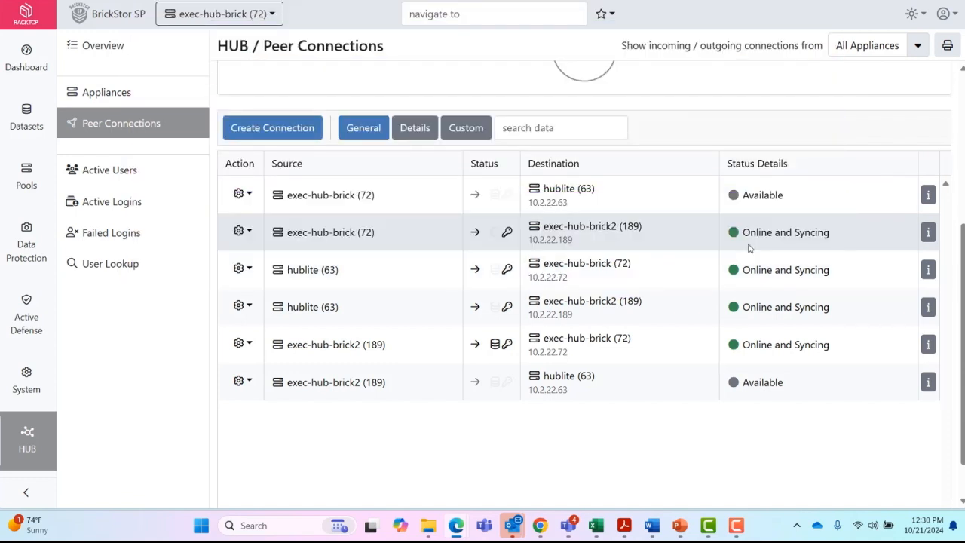
- Open the Project Stealth dataset's settings for editing and enable Auto Snapshot Replication
click(34, 111)
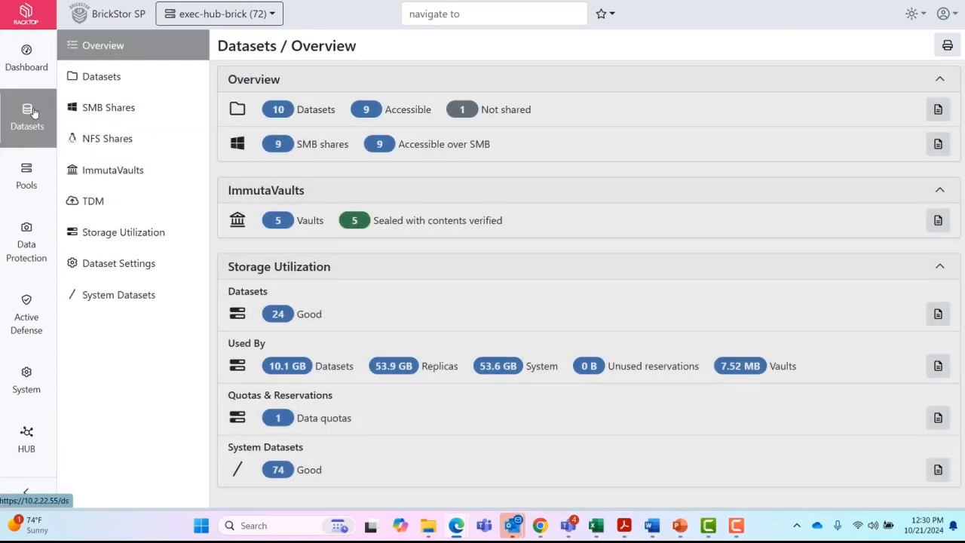
click(97, 85)
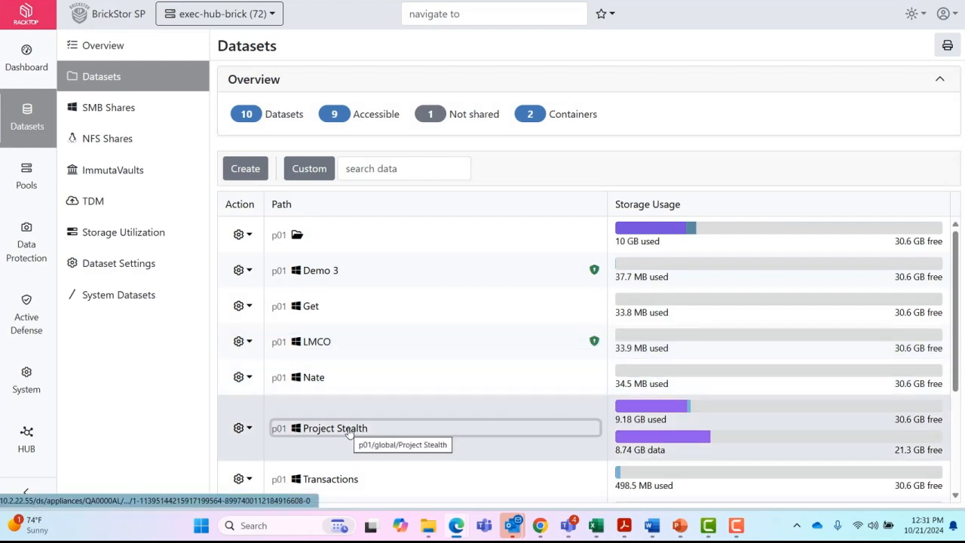
click(349, 428)
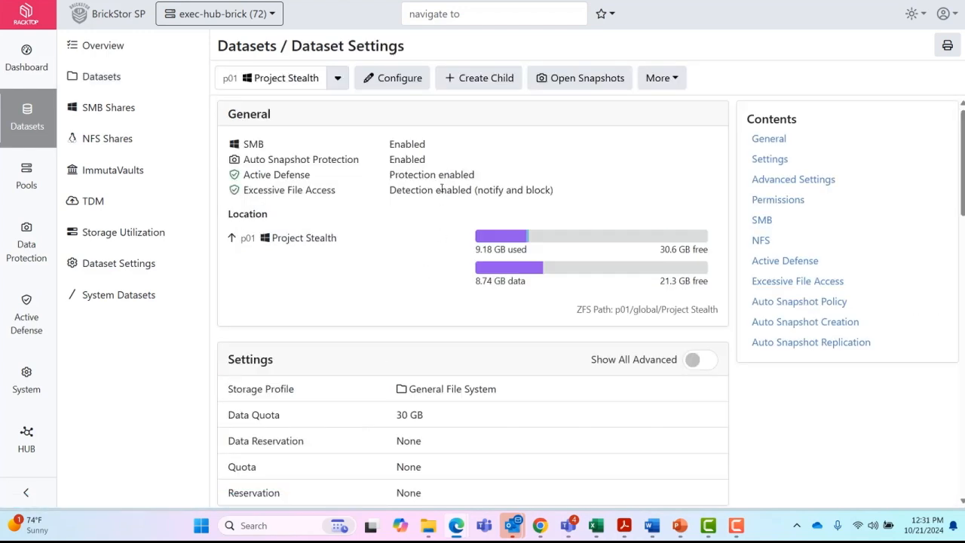
click(400, 82)
click(782, 320)
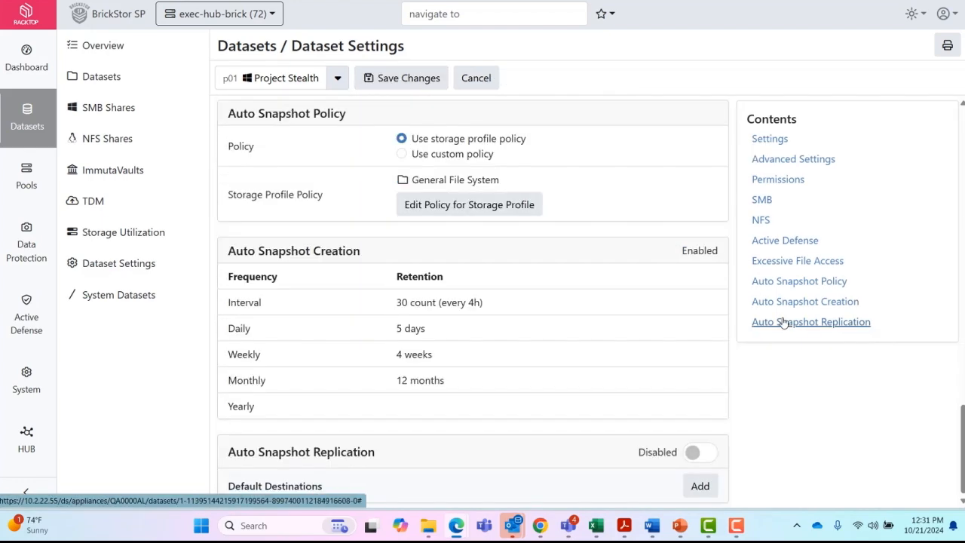
click(698, 452)
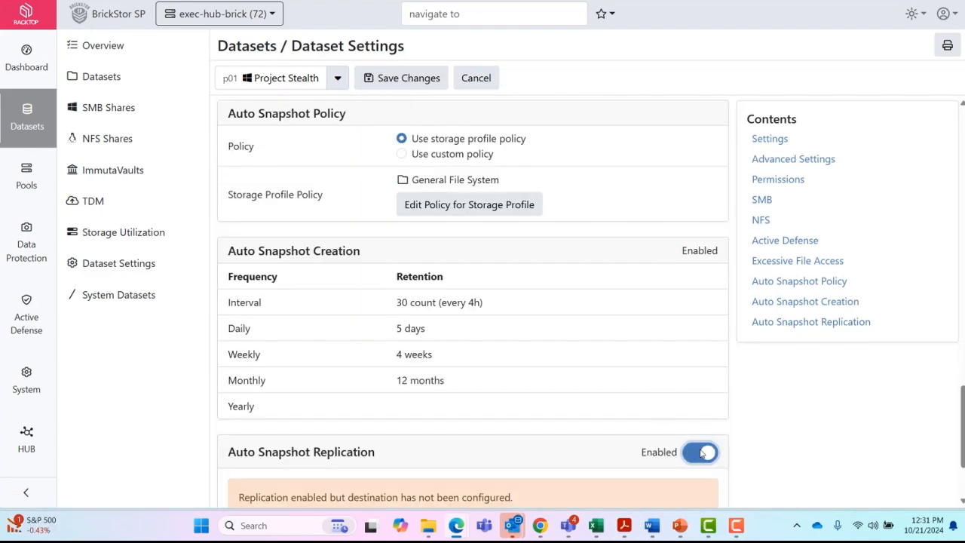
- Add pool p01 on exec-hub-brick2 (10.2.22.189) and pool p01 on hublite (10.2.22.63) as replica destinations
scroll(701, 452, down, 2)
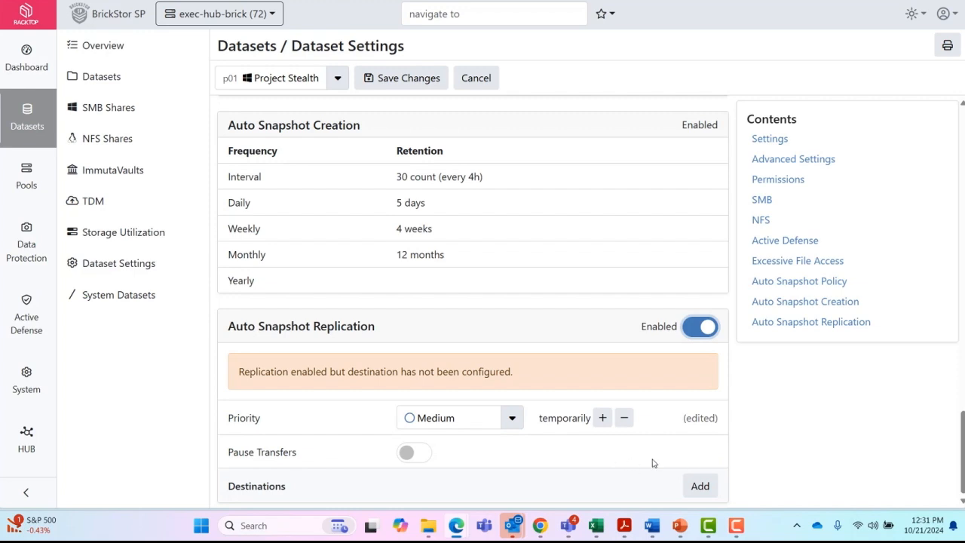
click(700, 487)
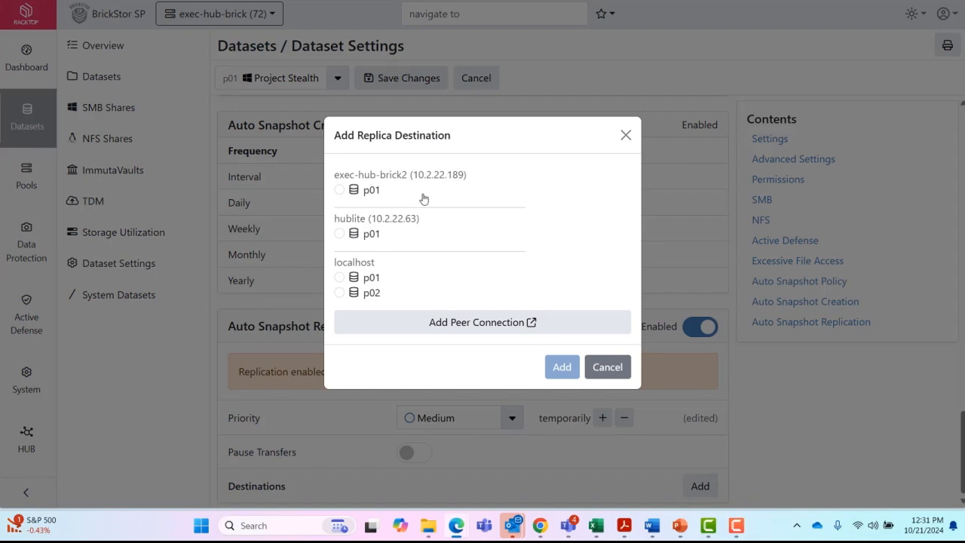
click(340, 190)
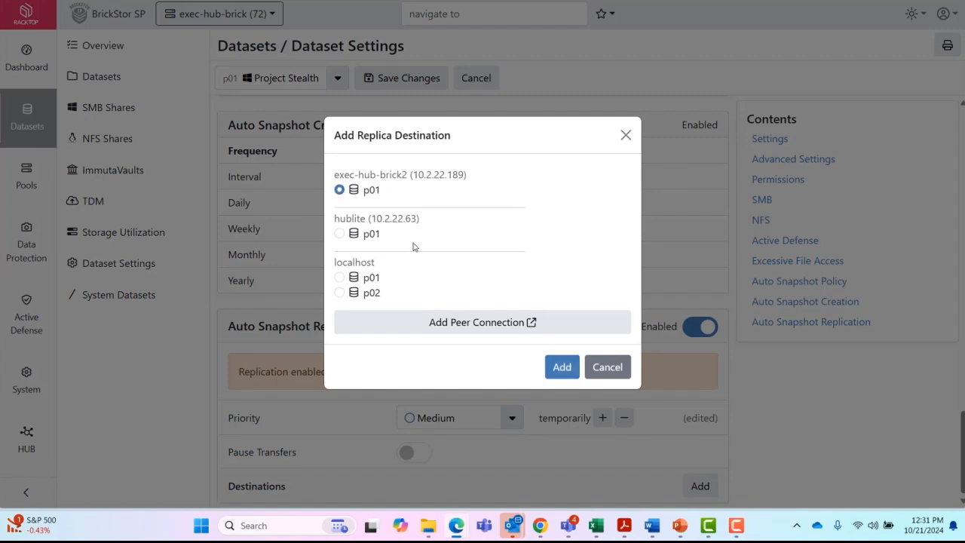
click(561, 366)
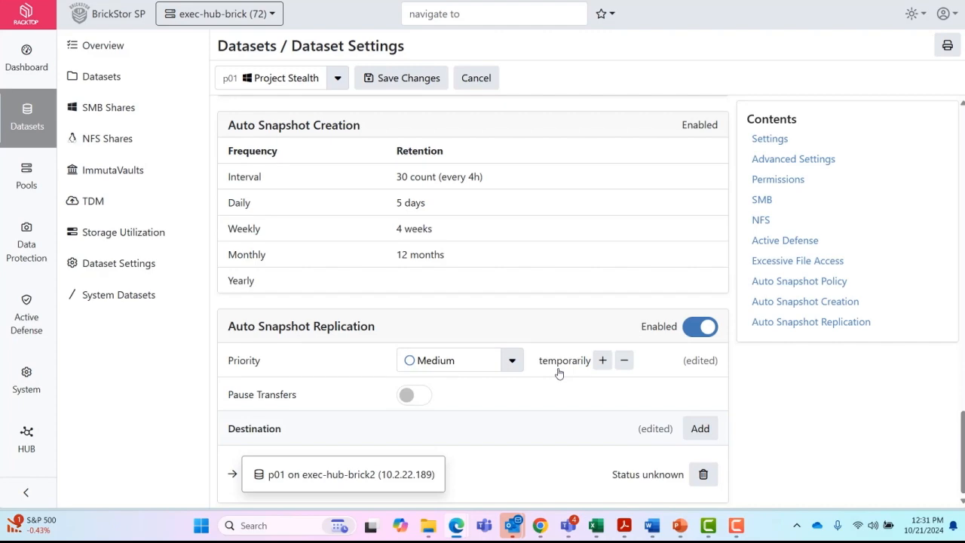
click(700, 428)
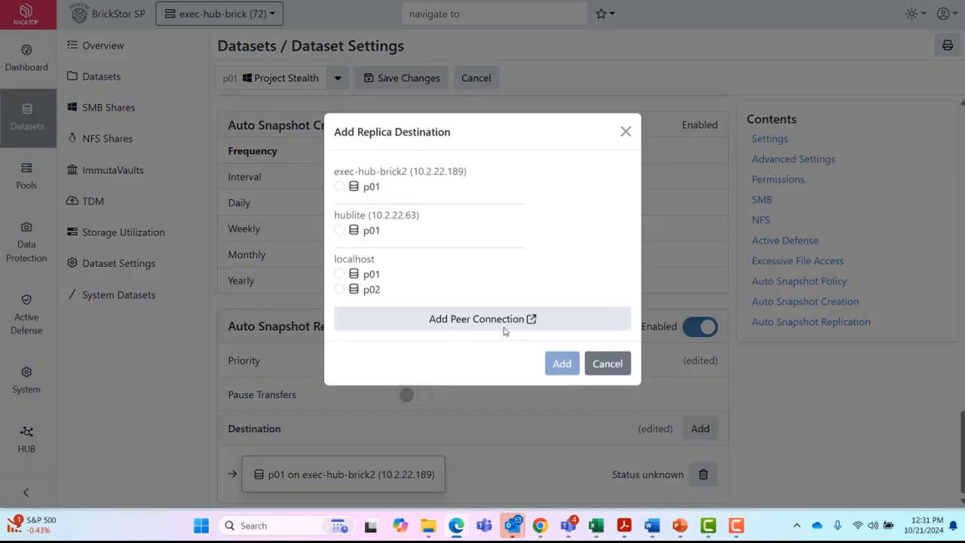
click(339, 233)
click(545, 367)
scroll(564, 379, down, 1)
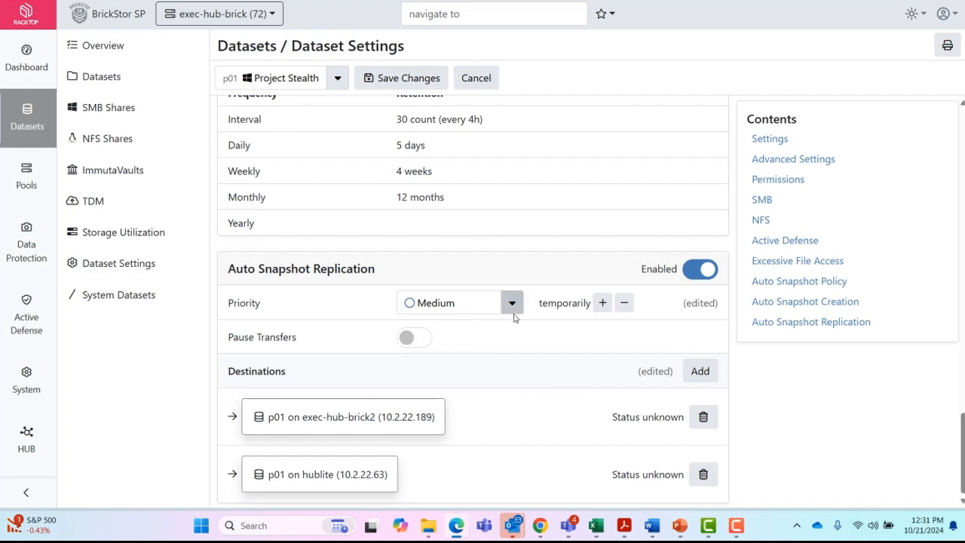
- Check the replication priority options, keep Medium, and save the changes to the Project Stealth dataset
click(515, 312)
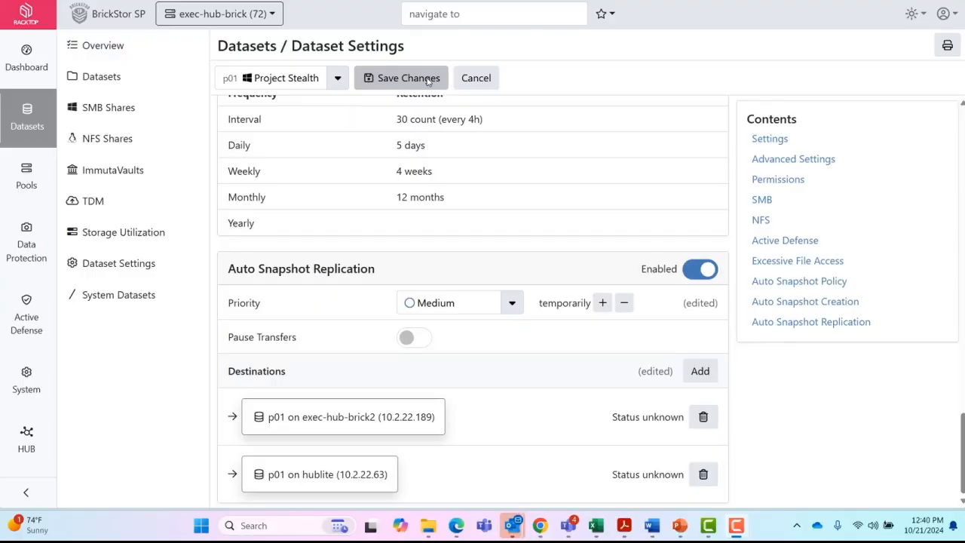
click(425, 80)
click(568, 340)
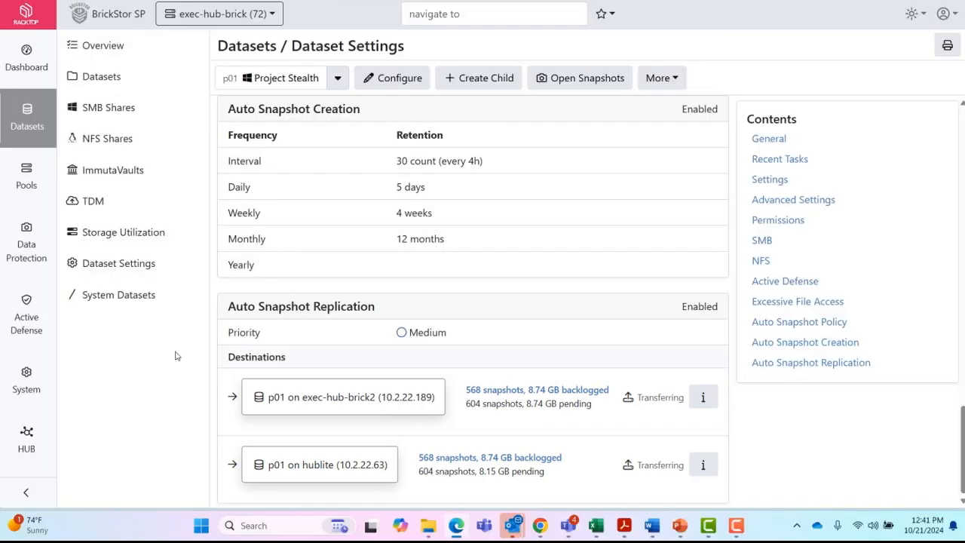
- Review the outgoing replicas of Project Stealth, the transfers in progress and the transfer logs under Data Protection
click(9, 255)
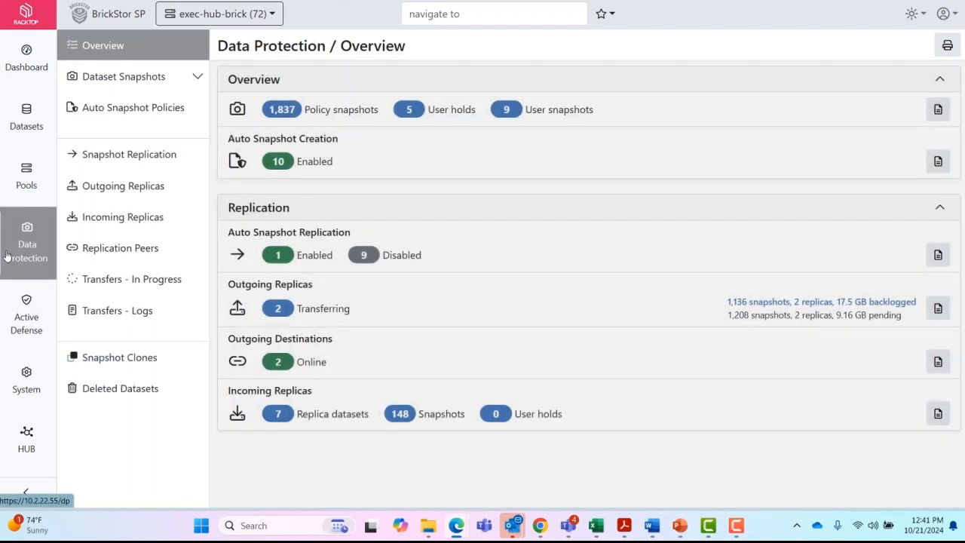
click(143, 190)
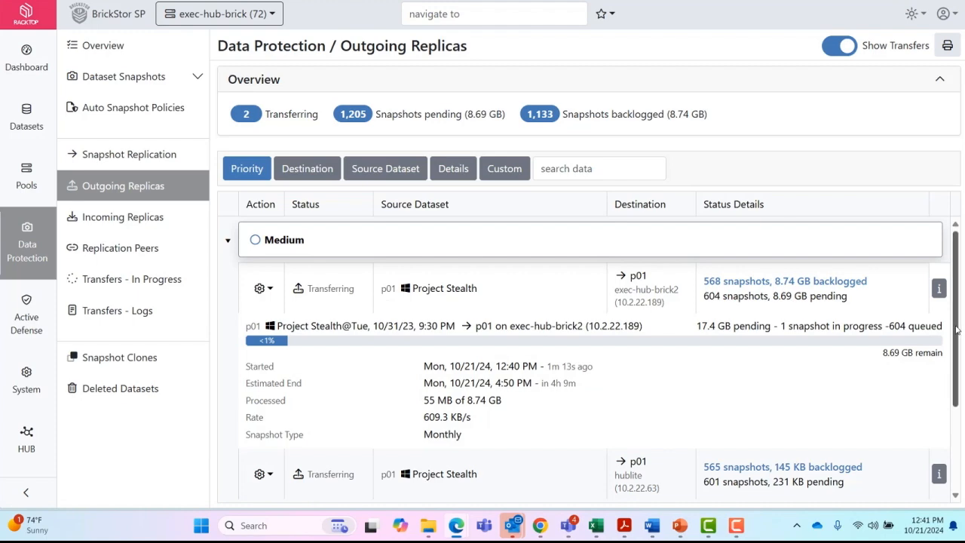
scroll(955, 330, down, 1)
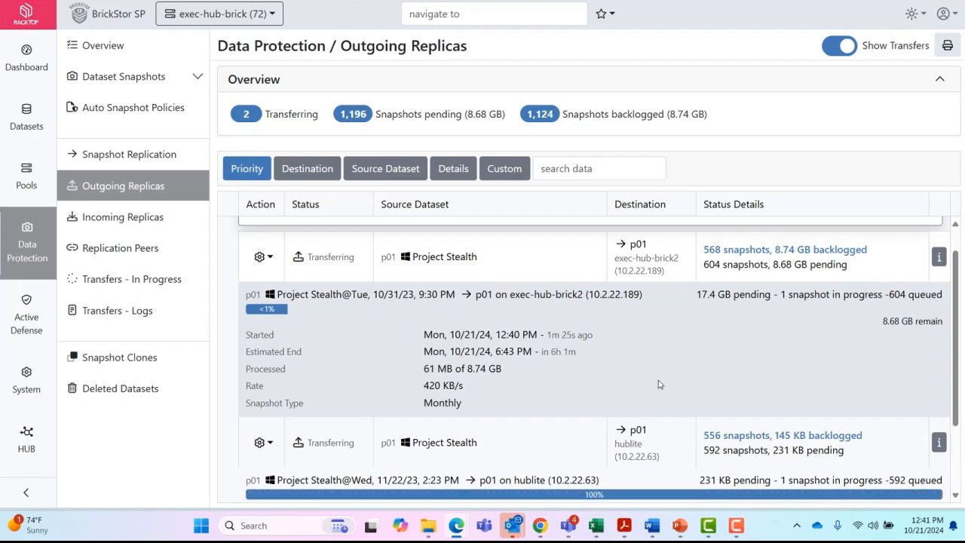
scroll(657, 385, down, 2)
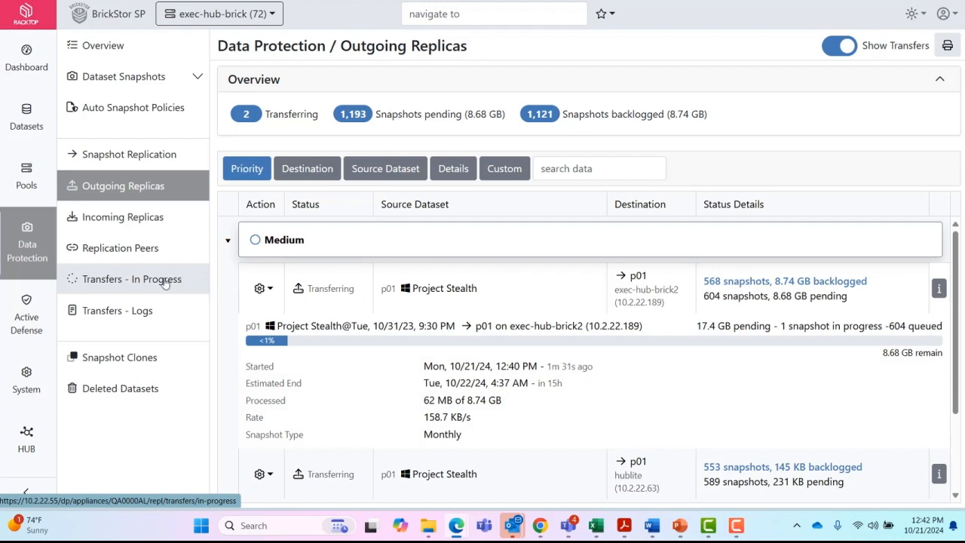
click(145, 291)
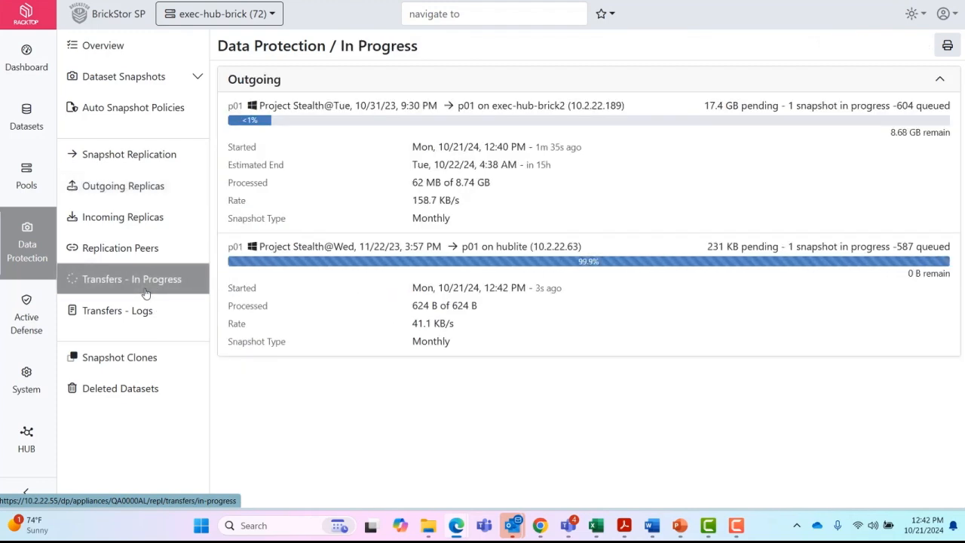
click(145, 312)
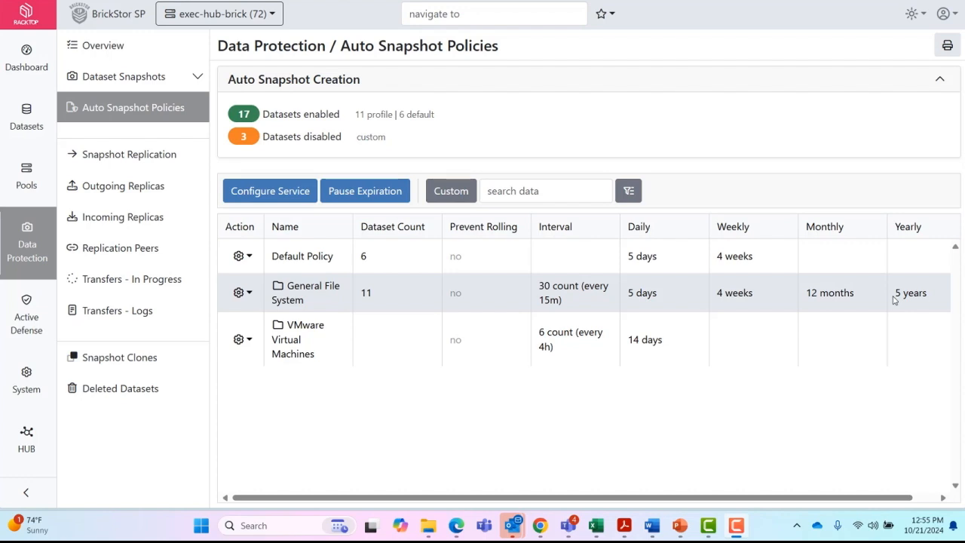
- Edit the General File System auto snapshot policy and set its snapshot interval to 1h
click(245, 299)
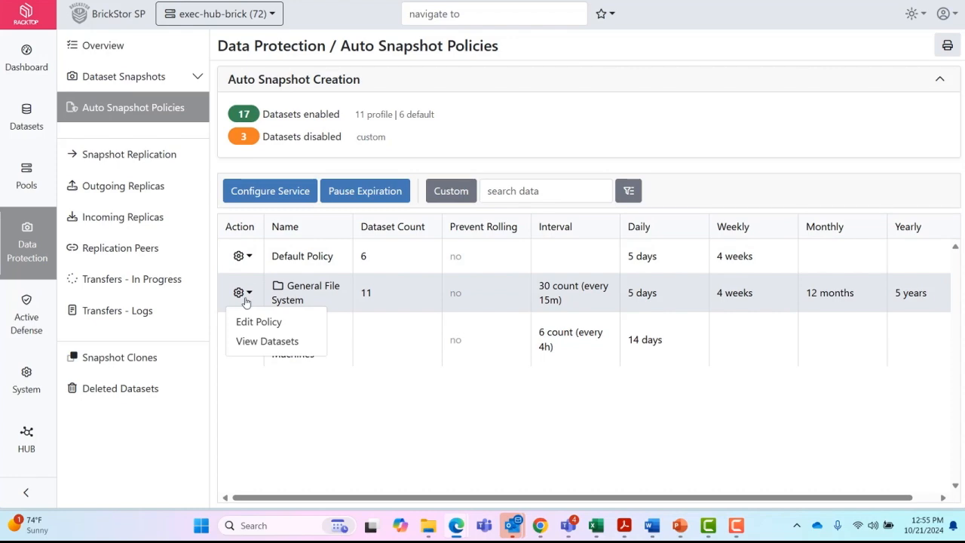
click(250, 321)
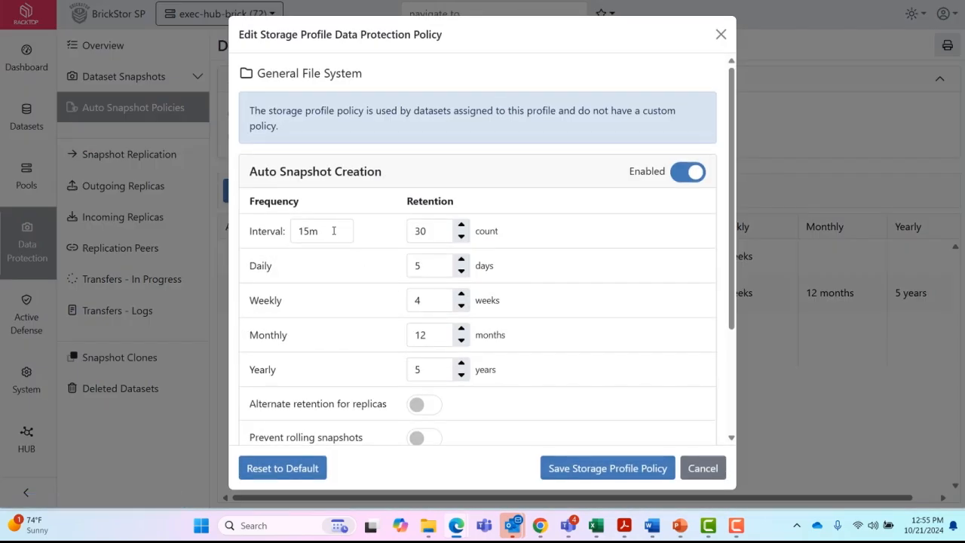
drag(333, 231, 278, 231)
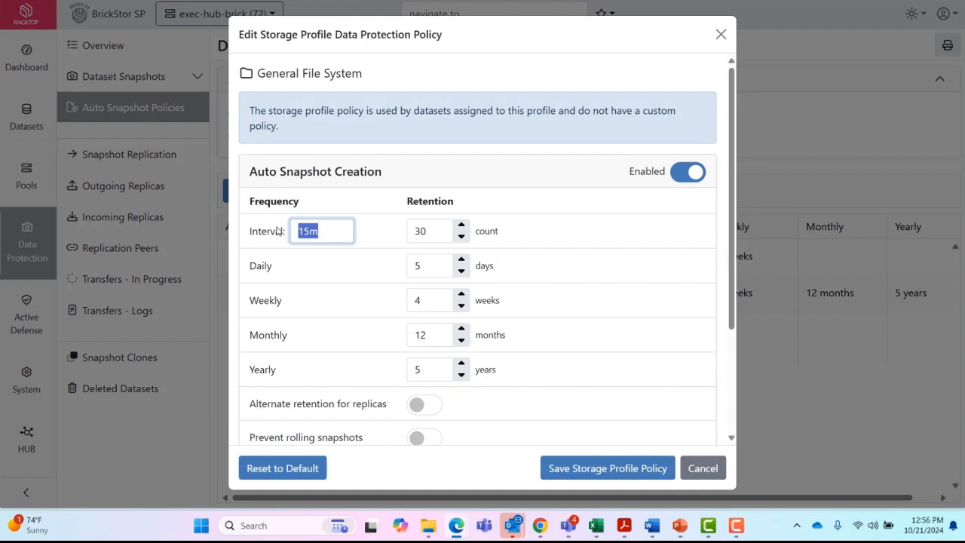
text(1h)
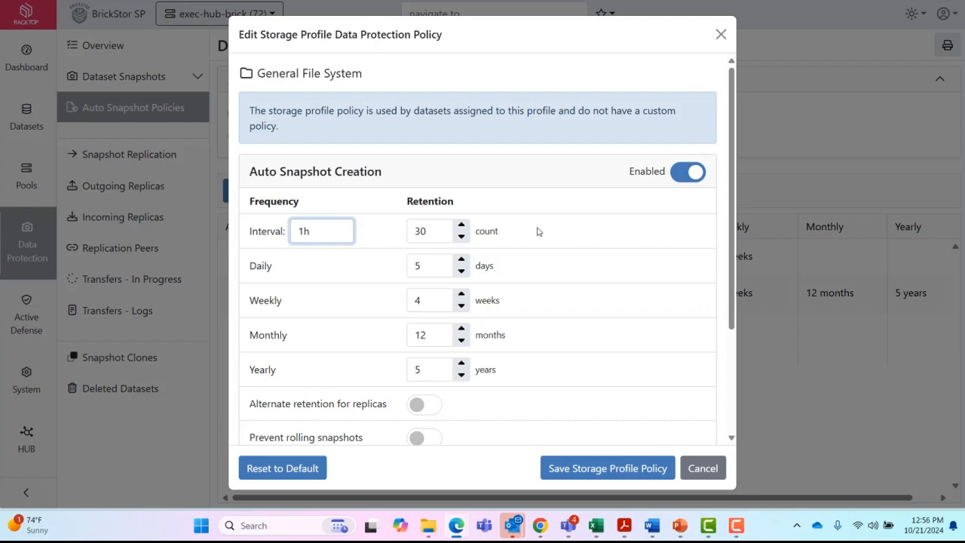
- Enable alternate retention for replicas in the General File System policy, set the interval replica retention to 60, and save the policy
scroll(537, 231, down, 2)
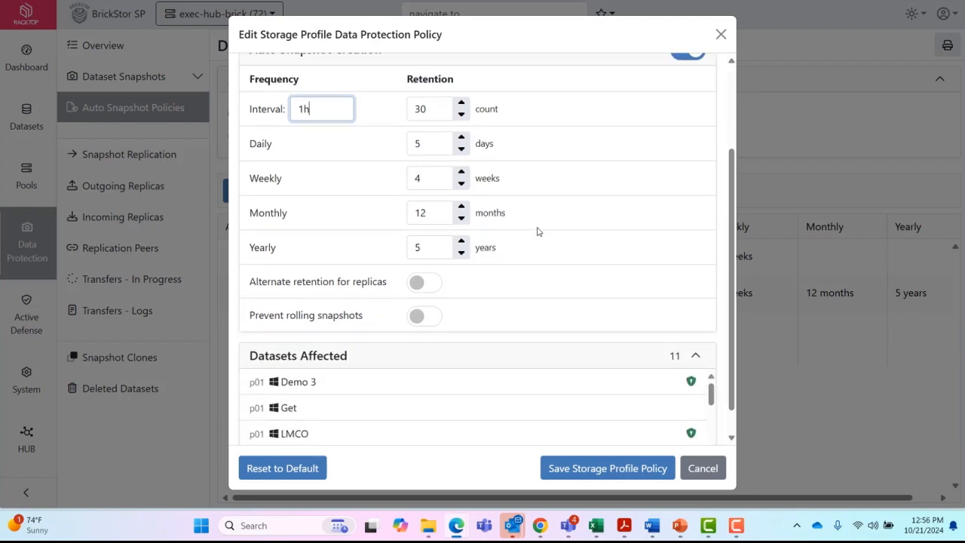
click(439, 284)
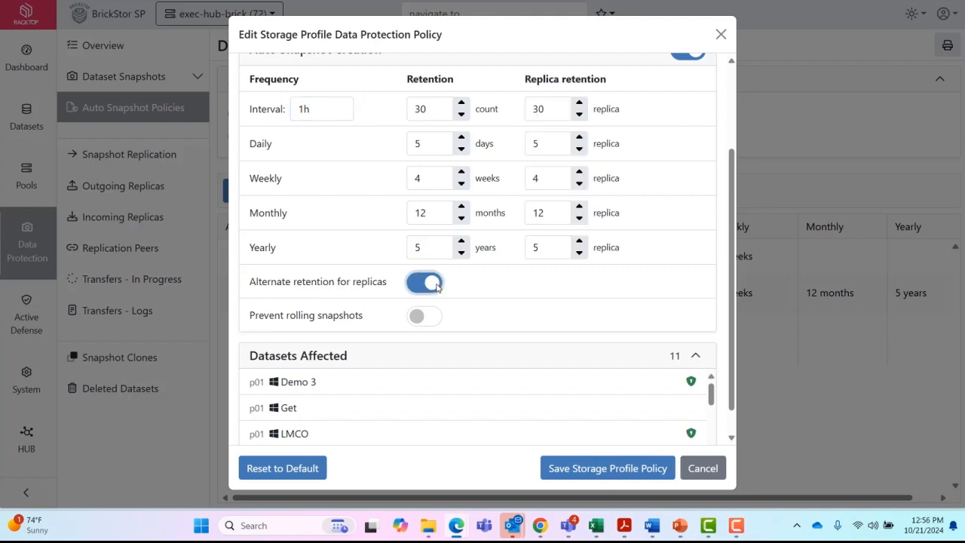
click(567, 106)
key(BackSpace)
key(BackSpace)
text(60)
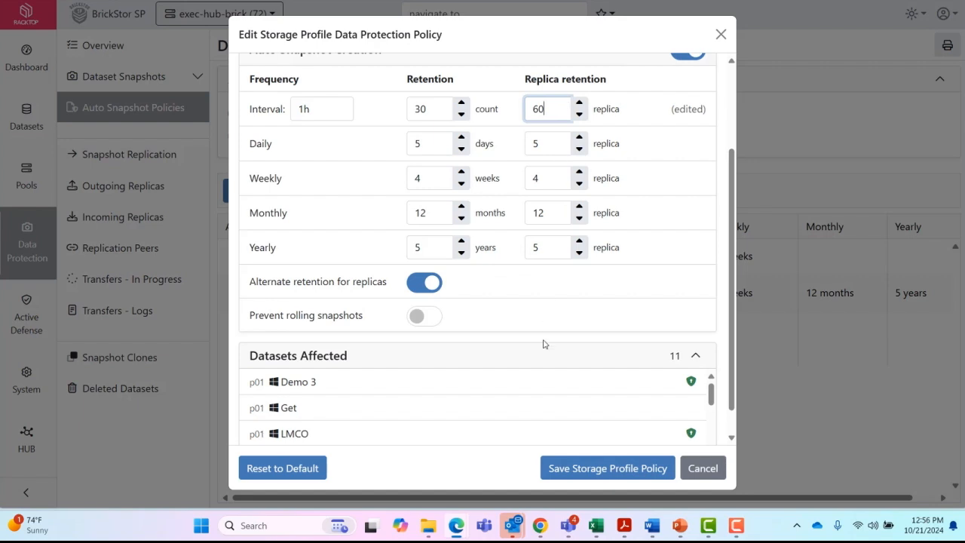
click(608, 468)
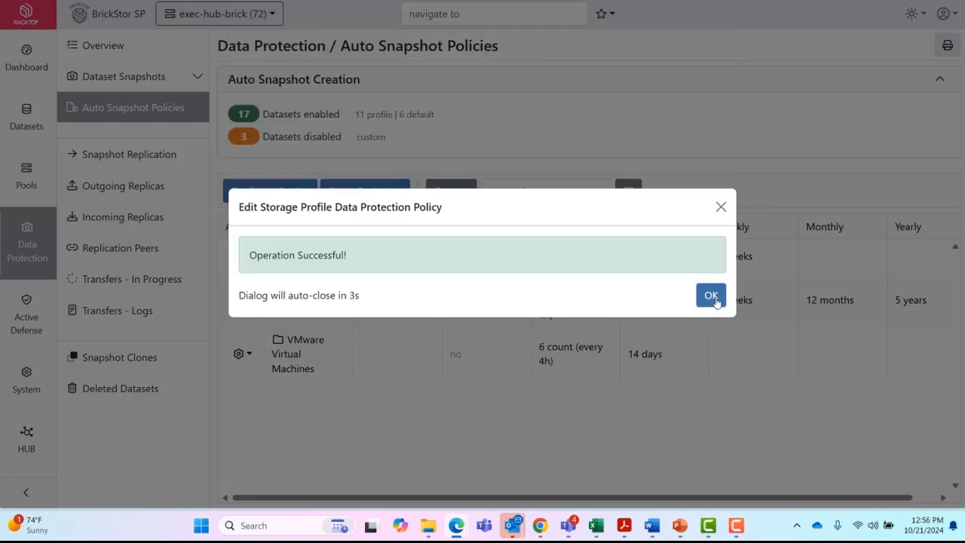
click(711, 296)
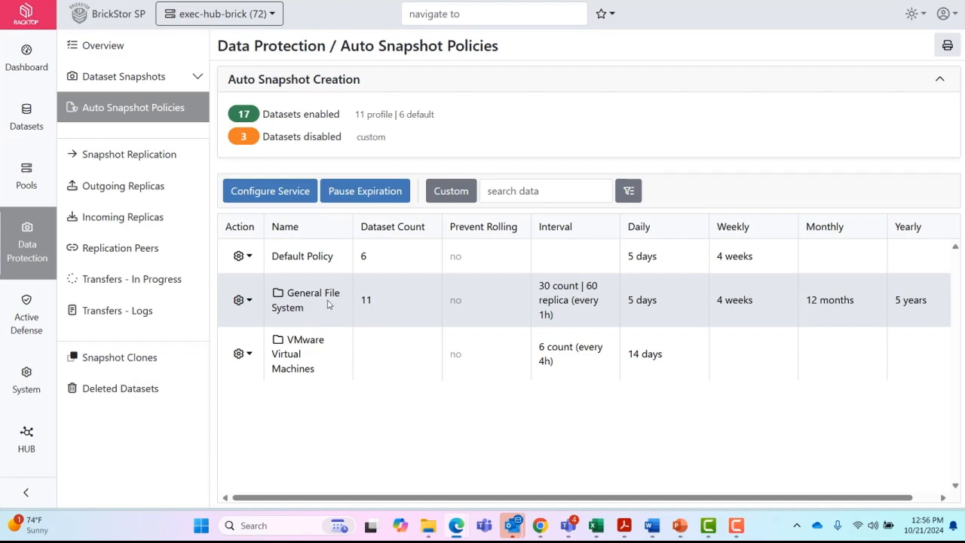
- View the datasets that use the General File System policy and examine their snapshot counts against the configured retention
click(246, 301)
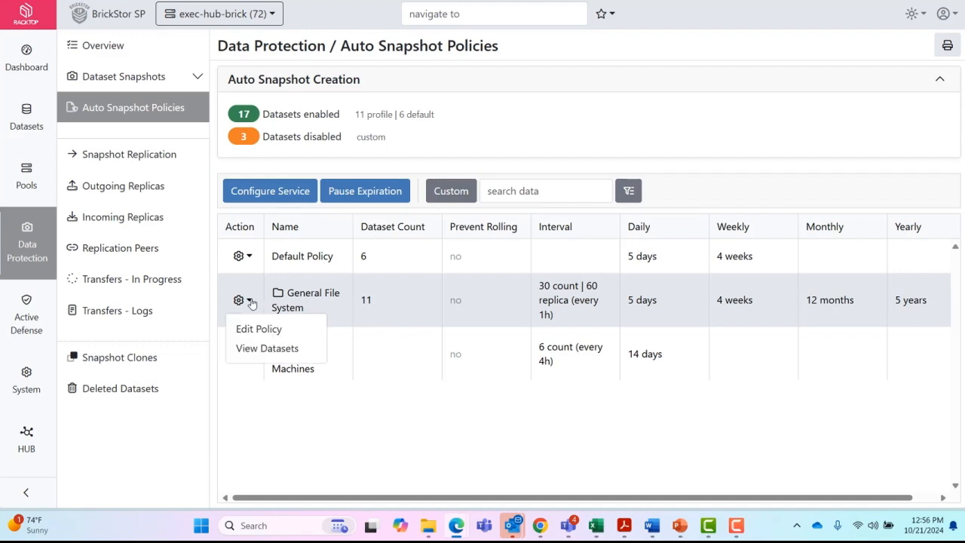
click(265, 349)
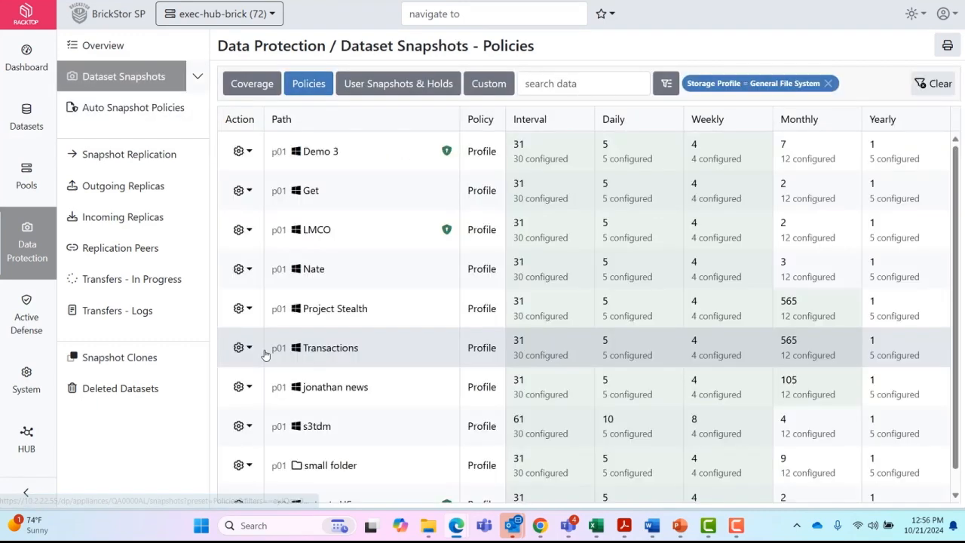
mouse_move(567, 174)
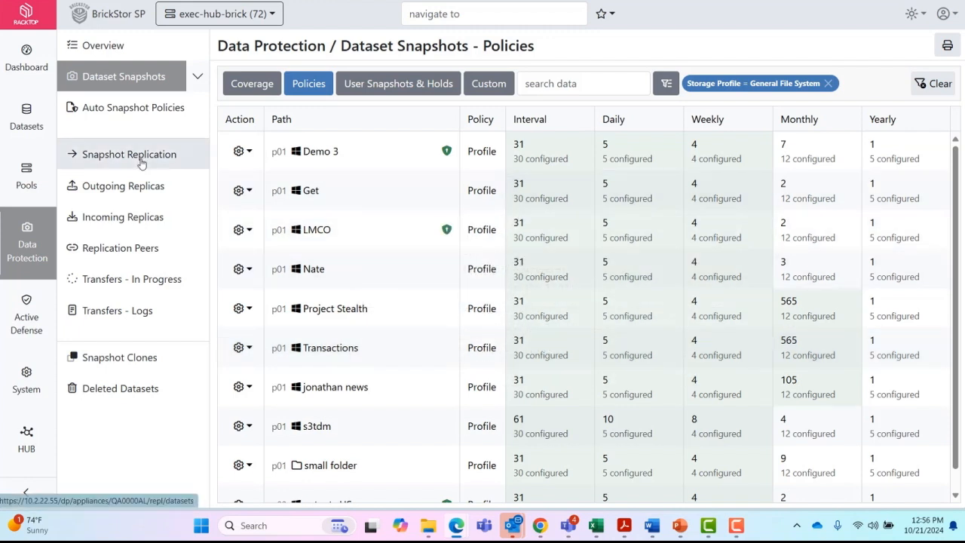
- Open the Project Stealth SMB share's dataset settings for configuration and switch its auto snapshot policy to a custom policy
click(18, 130)
click(150, 108)
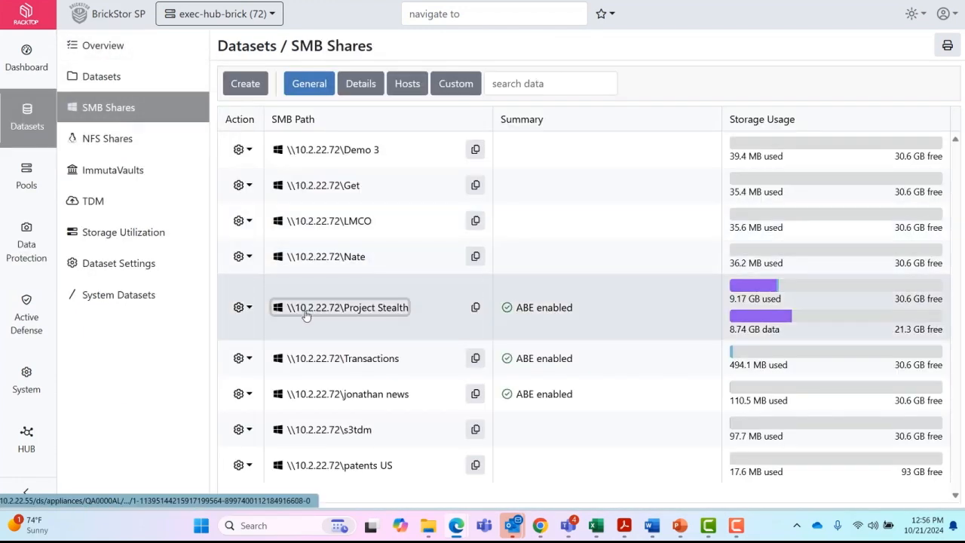
click(306, 315)
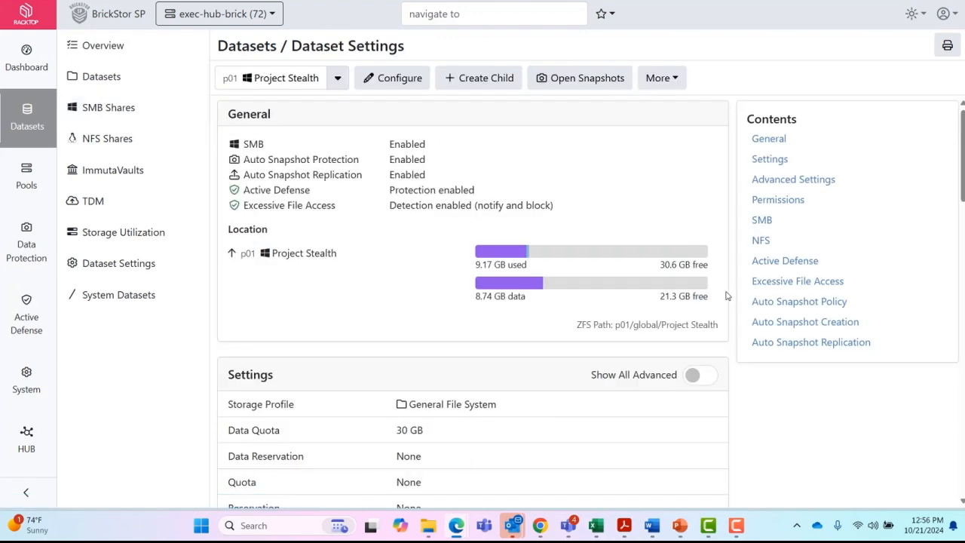
click(760, 308)
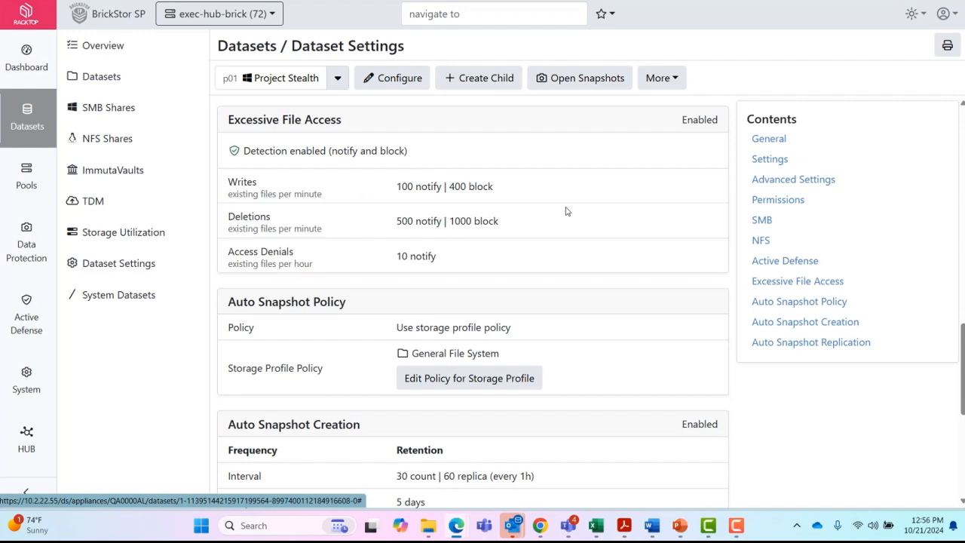
scroll(567, 212, down, 2)
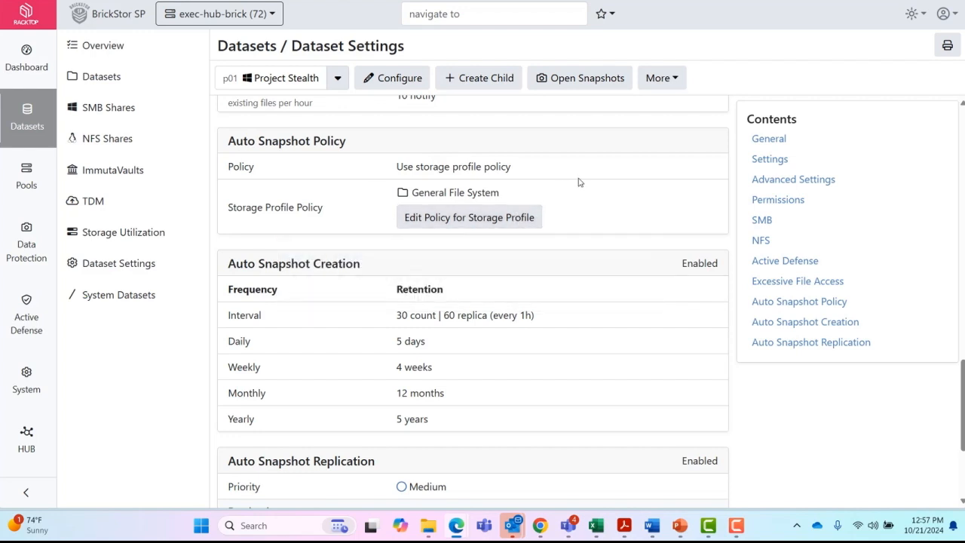
click(404, 83)
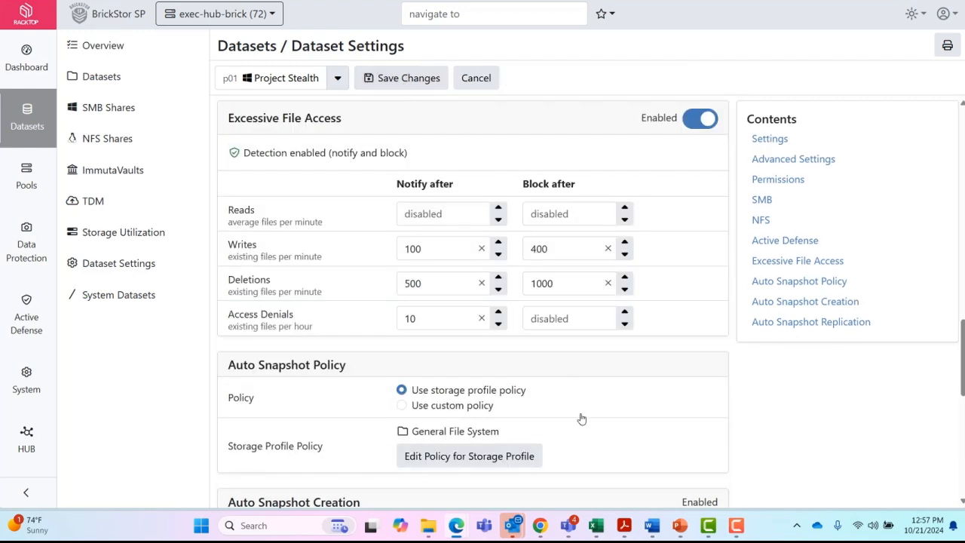
scroll(581, 417, down, 1)
scroll(581, 418, down, 1)
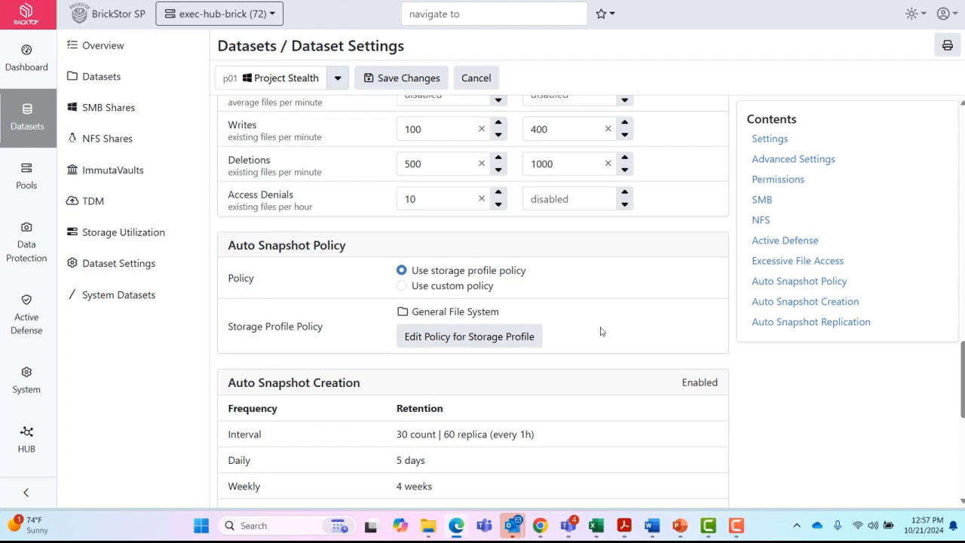
click(401, 287)
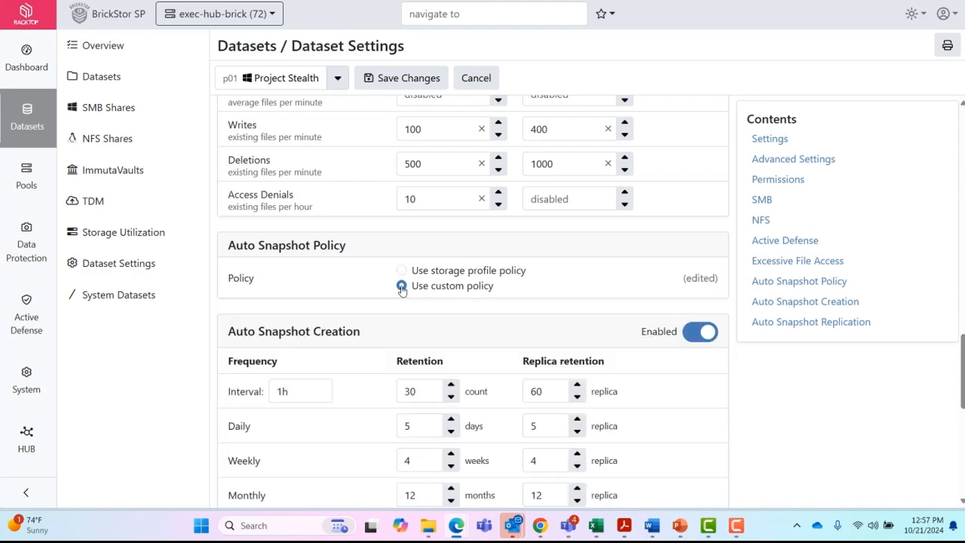
- Set the Project Stealth custom policy's snapshot interval to 15m and its interval retention to 60 count
scroll(362, 294, down, 2)
drag(306, 298, 252, 302)
text(15m)
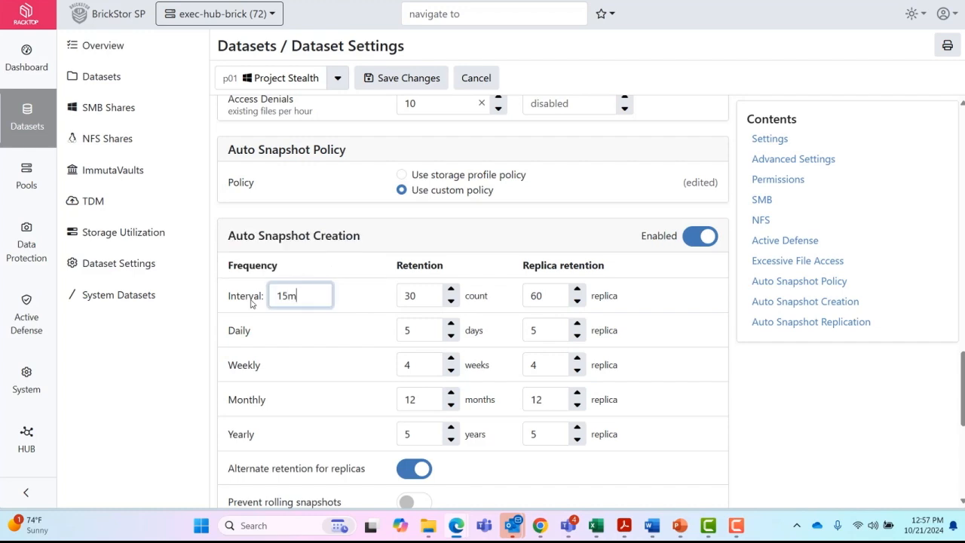
double_click(428, 296)
text(60)
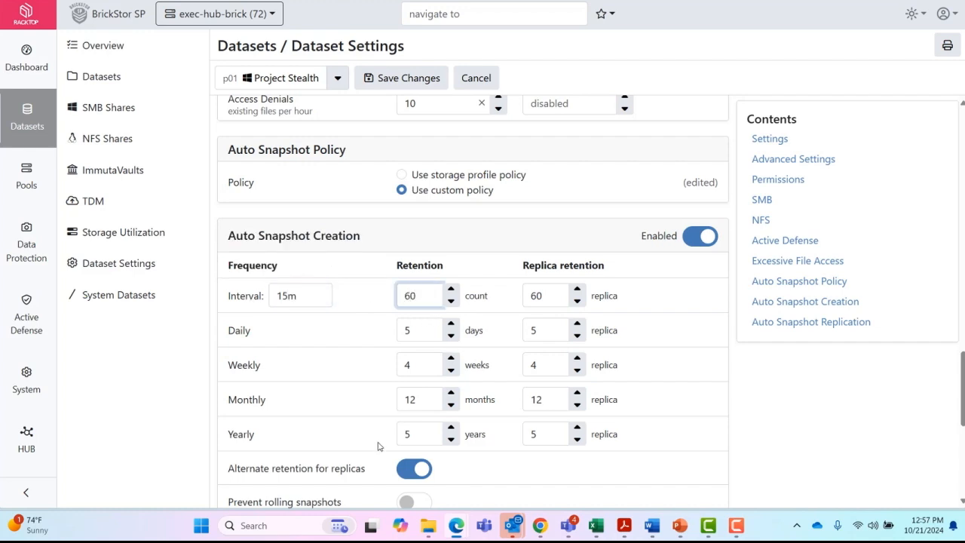
- Disable alternate retention for replicas in the custom policy and save the changes to the Project Stealth dataset
click(413, 468)
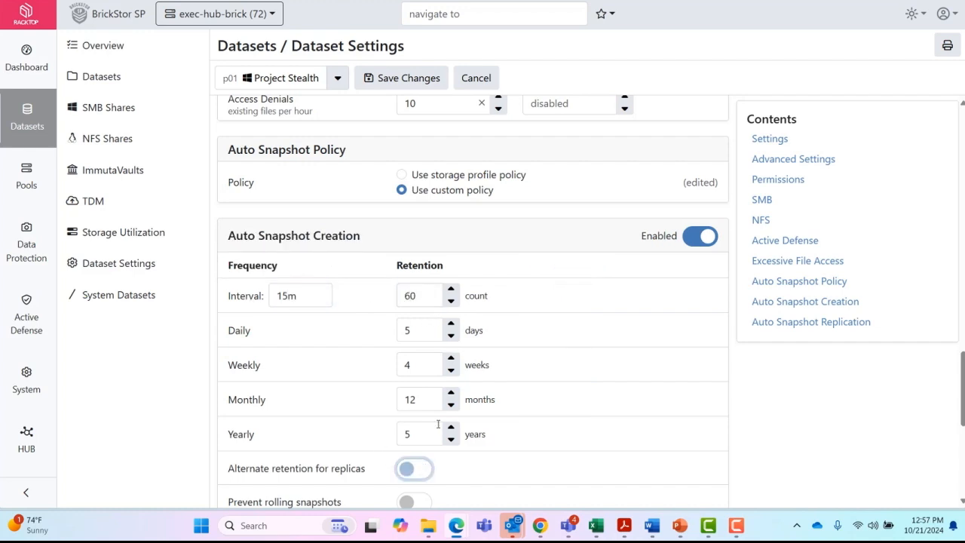
scroll(611, 344, down, 2)
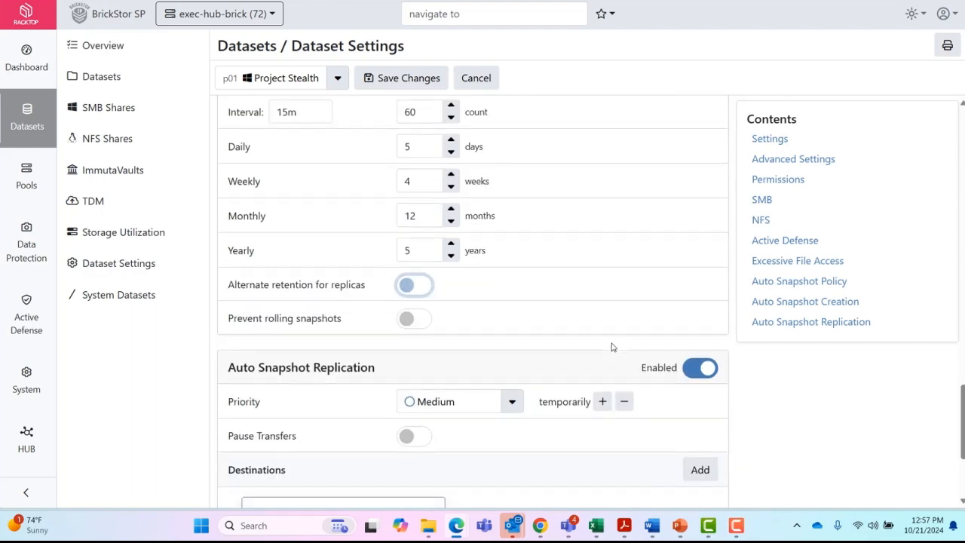
click(422, 79)
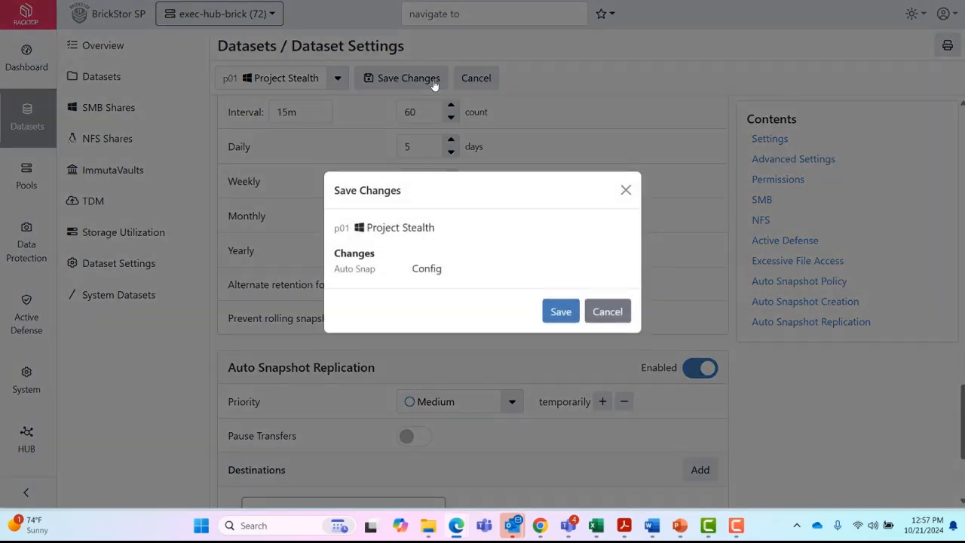
click(563, 309)
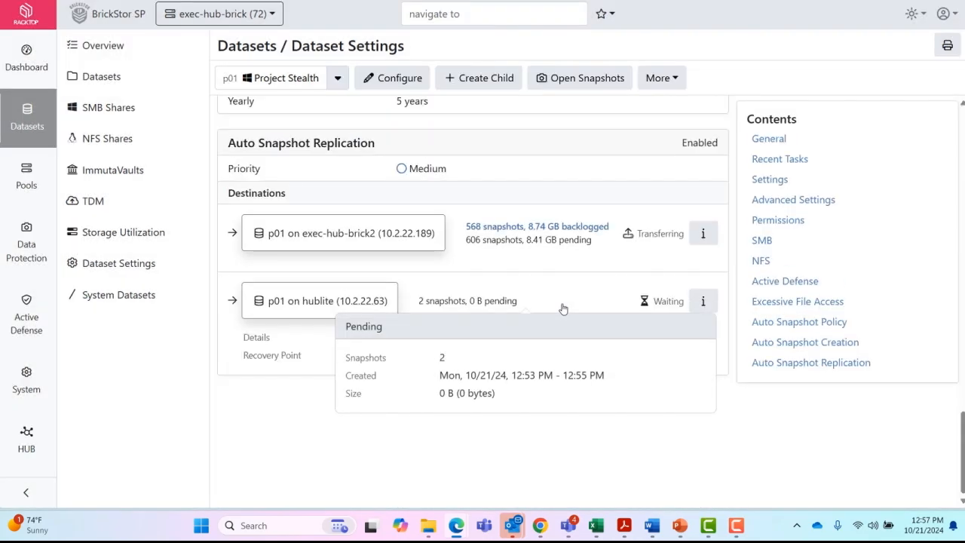